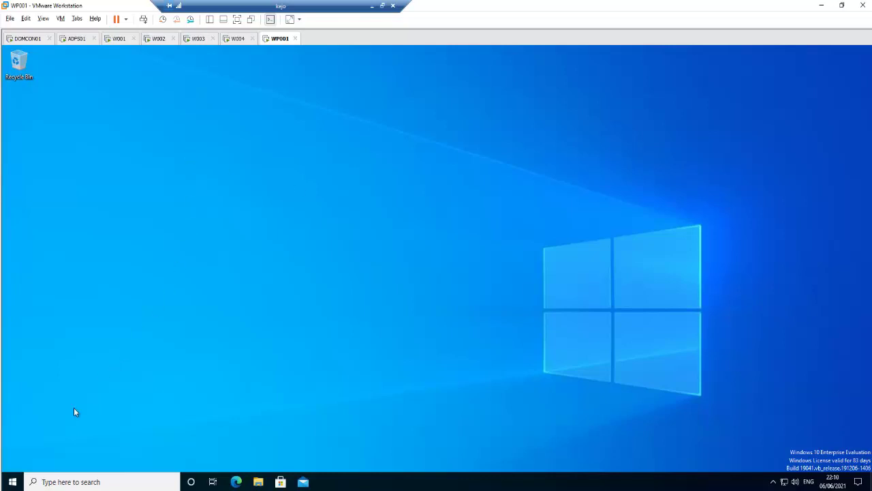
Launch Microsoft Store from Start, search 'company po' and open the Company Portal app page.
click(13, 482)
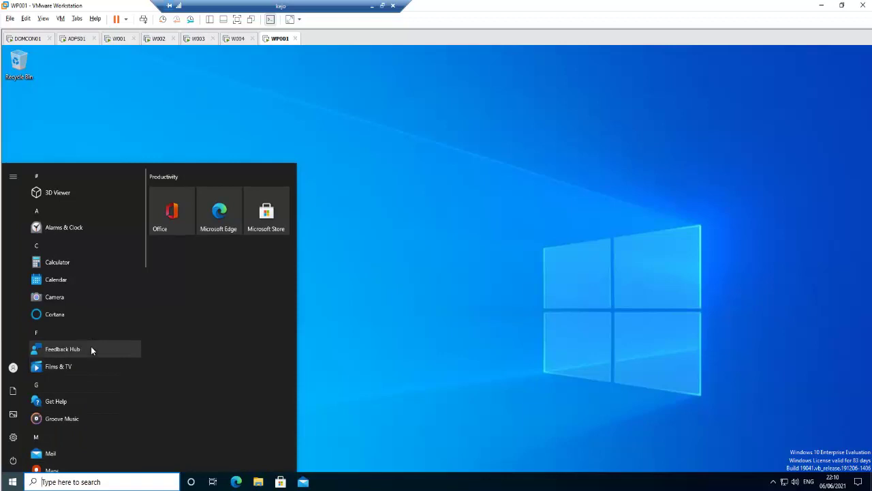
click(260, 231)
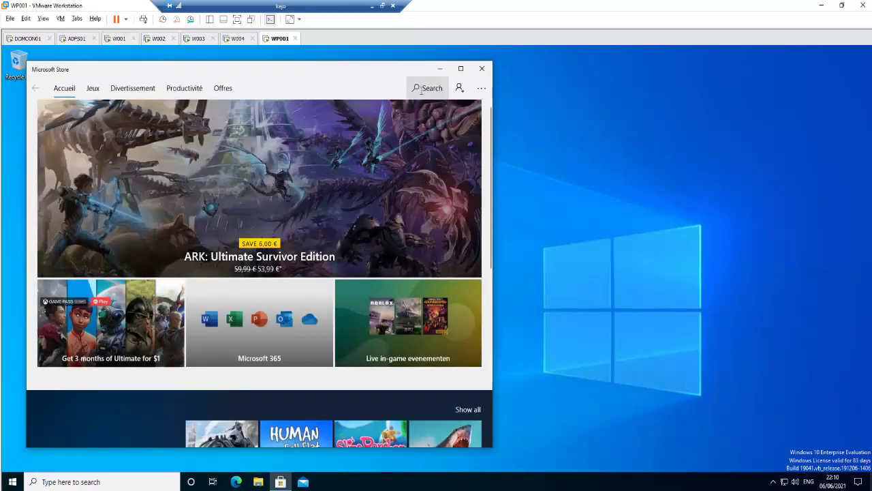
click(426, 88)
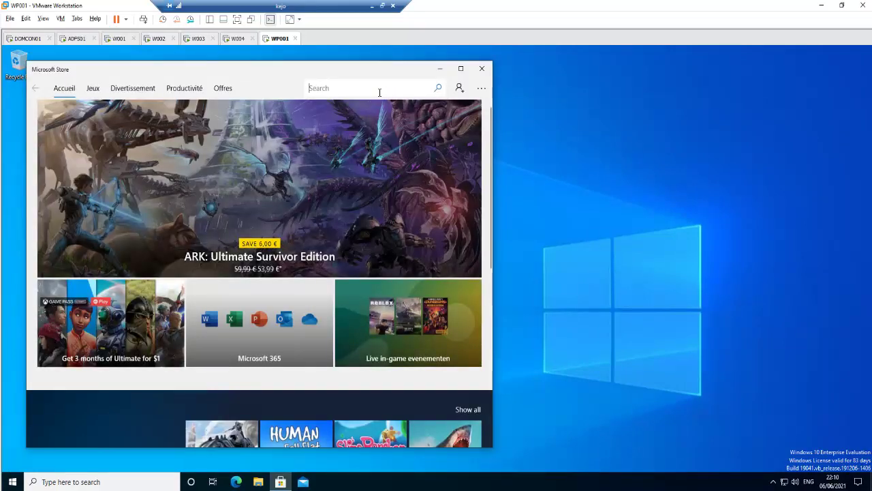
text(company po)
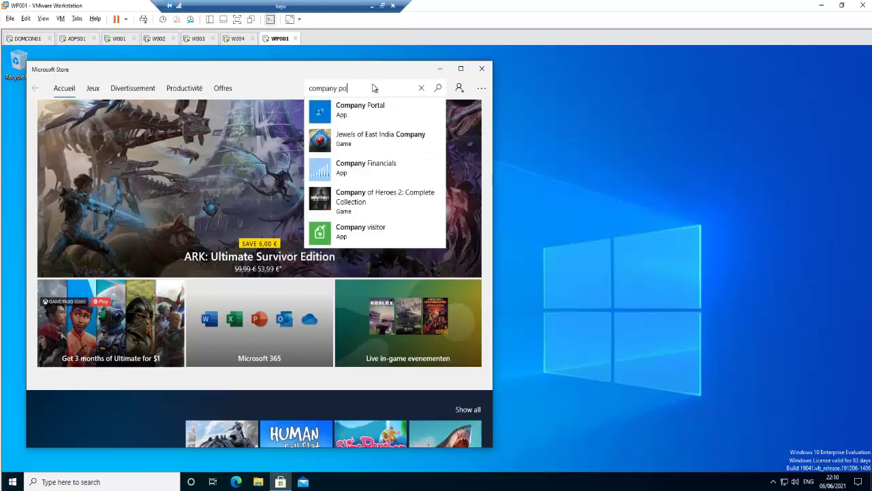
click(357, 114)
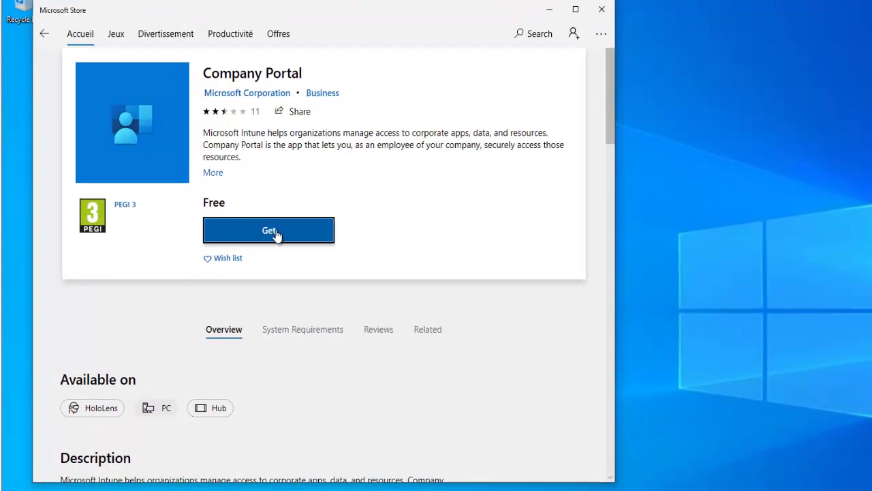
Get the free Company Portal app, declining the Microsoft account sign-in, then launch it.
click(235, 239)
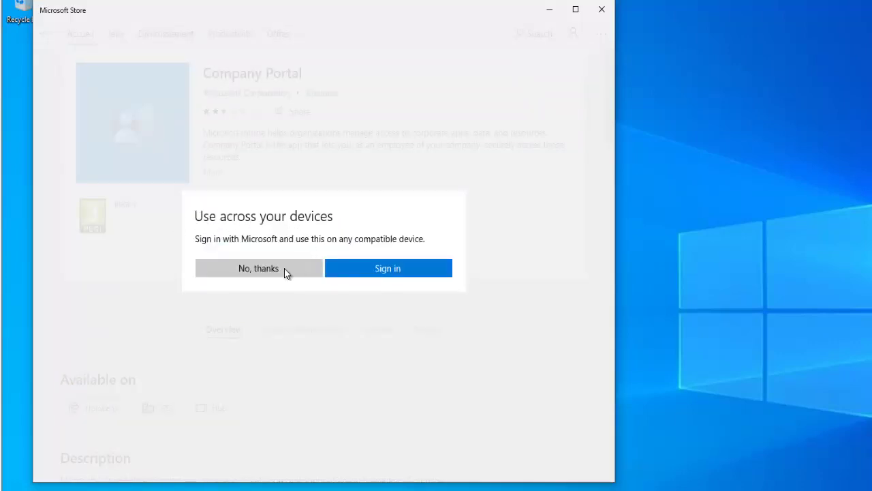
click(288, 262)
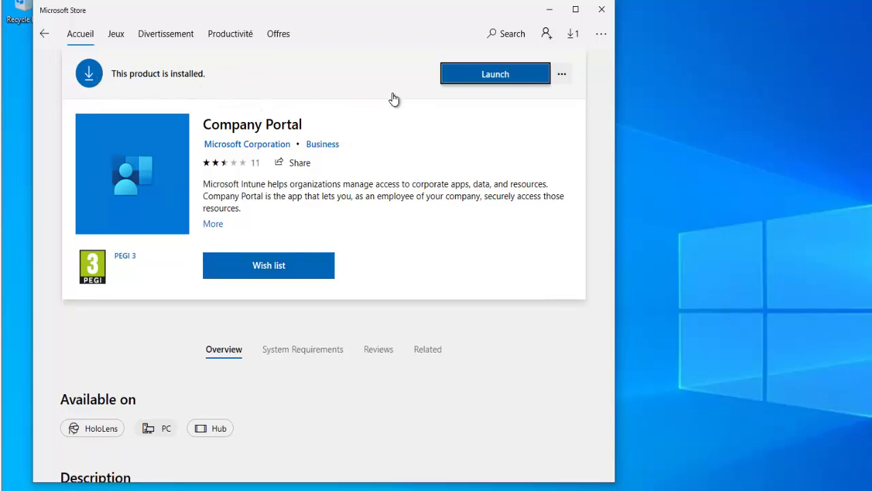
click(503, 78)
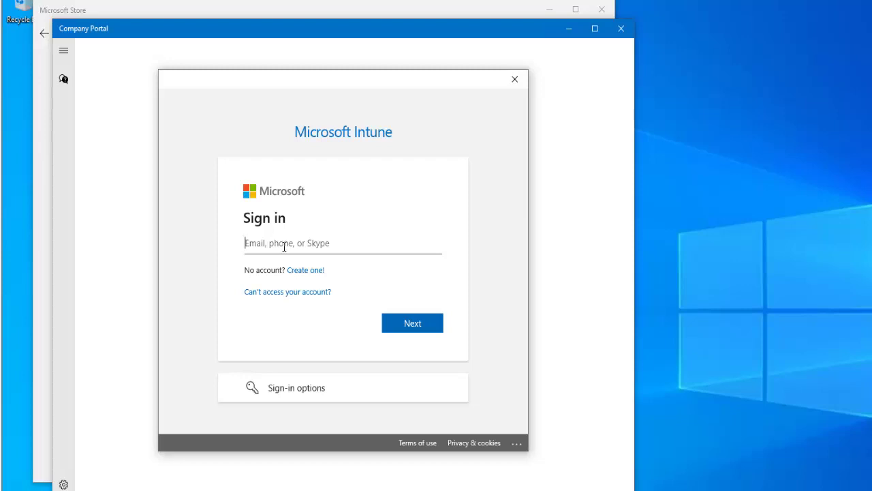
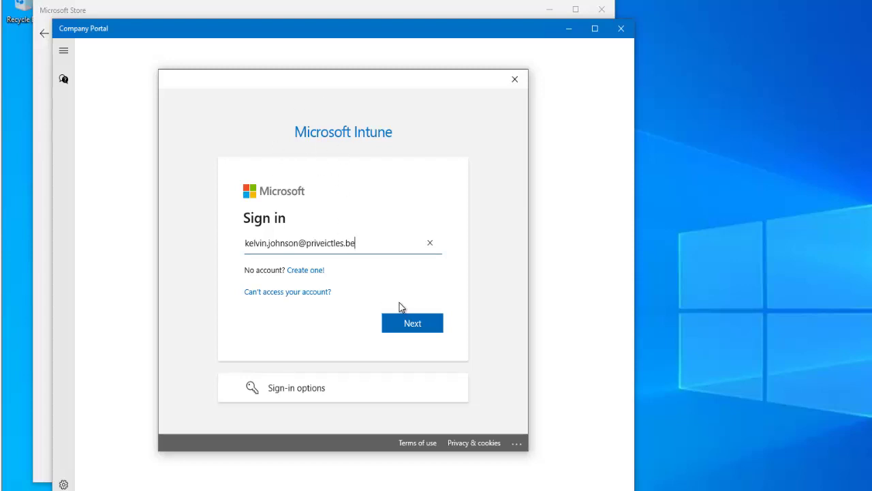
Sign in to Intune with the work account's e-mail address and password.
click(413, 325)
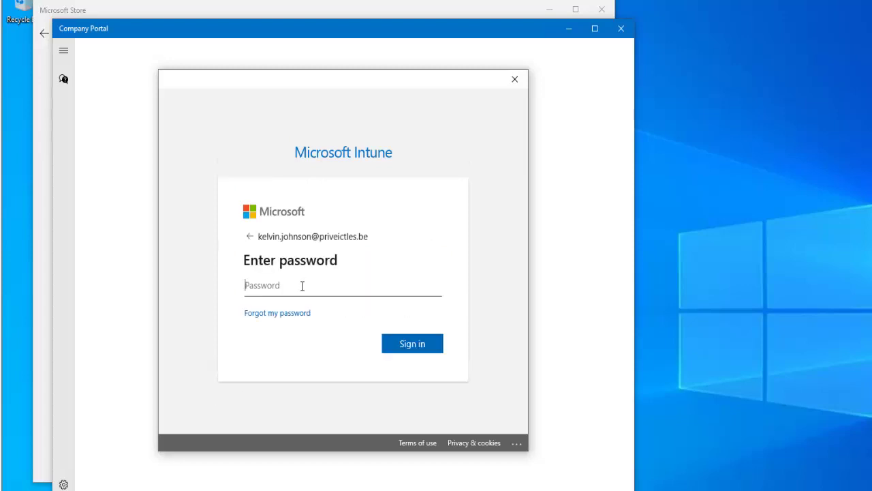
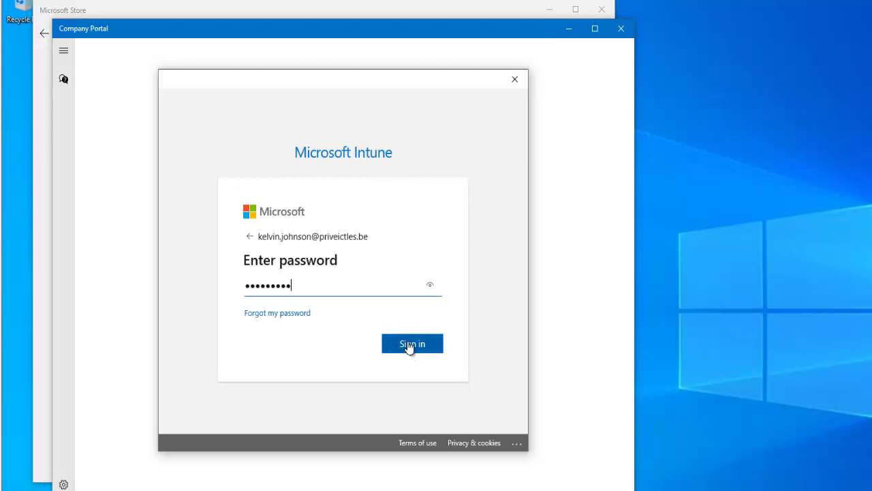
click(384, 346)
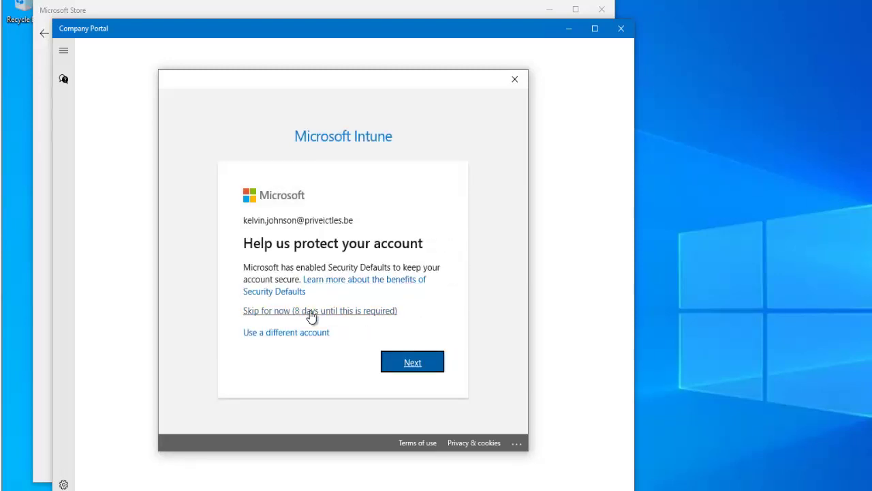
Skip the security defaults twice, allow the organisation to manage the device, and continue.
click(310, 312)
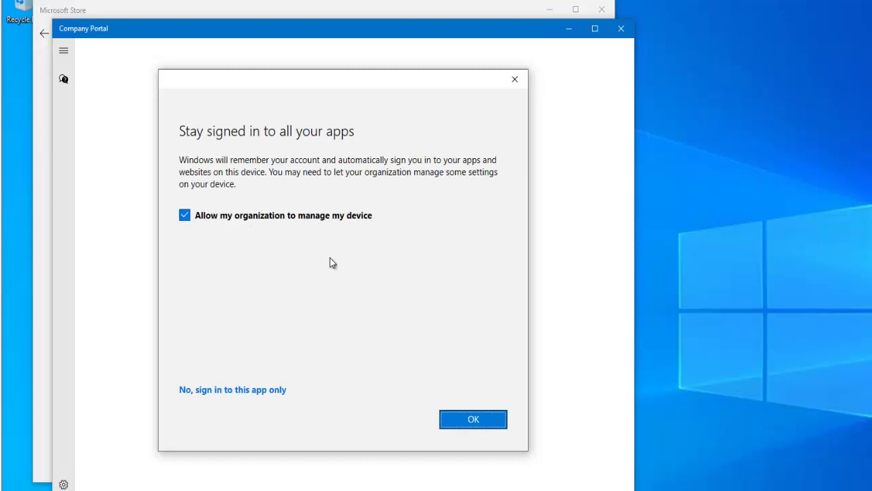
click(451, 419)
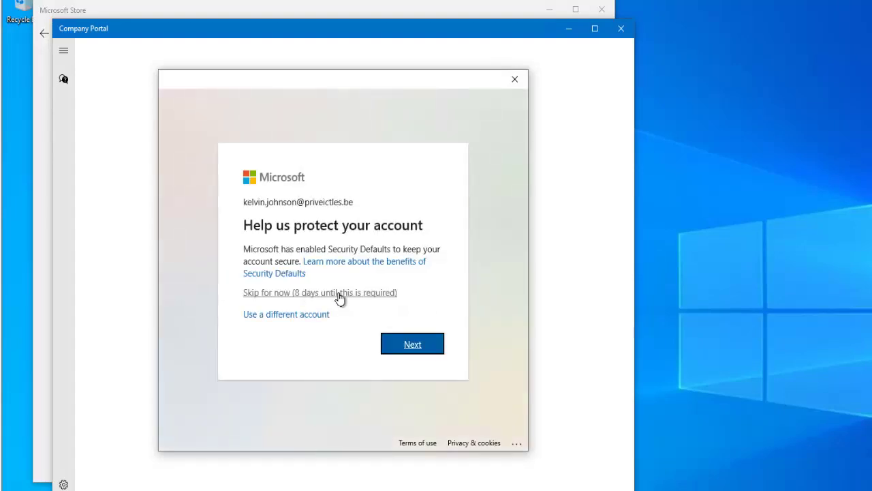
click(347, 295)
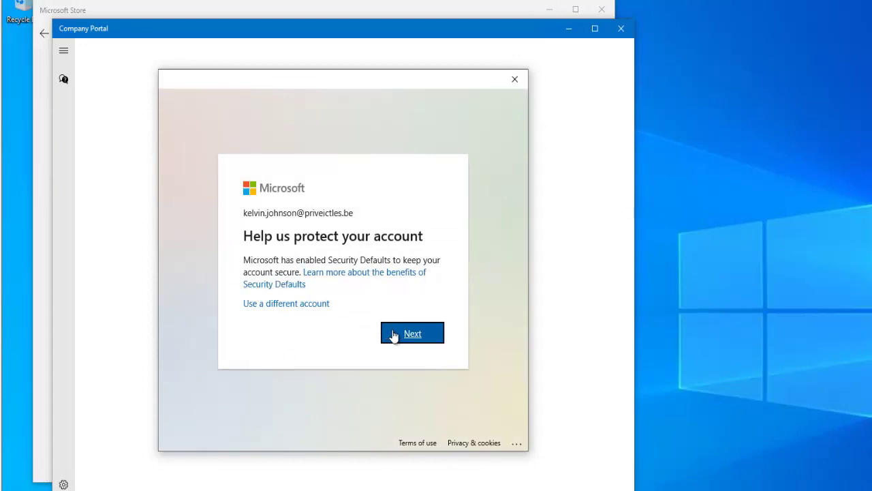
click(412, 334)
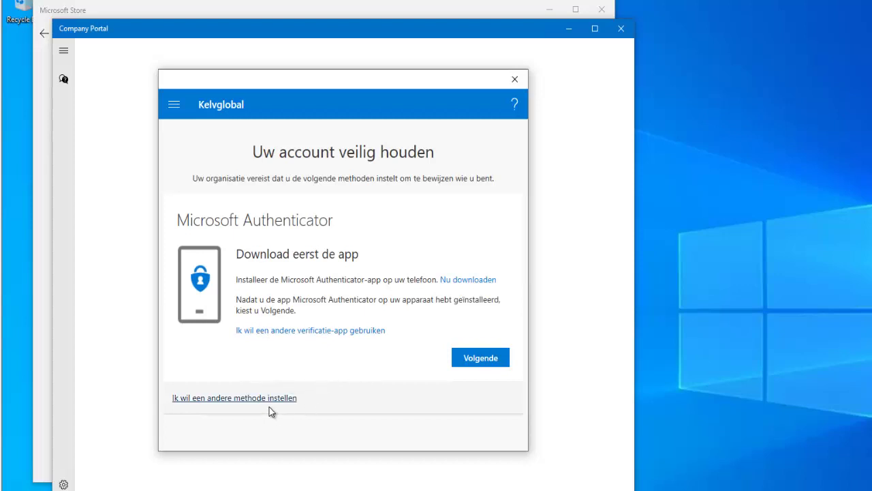
Switch the verification method from Authenticator to Telefoon.
click(291, 398)
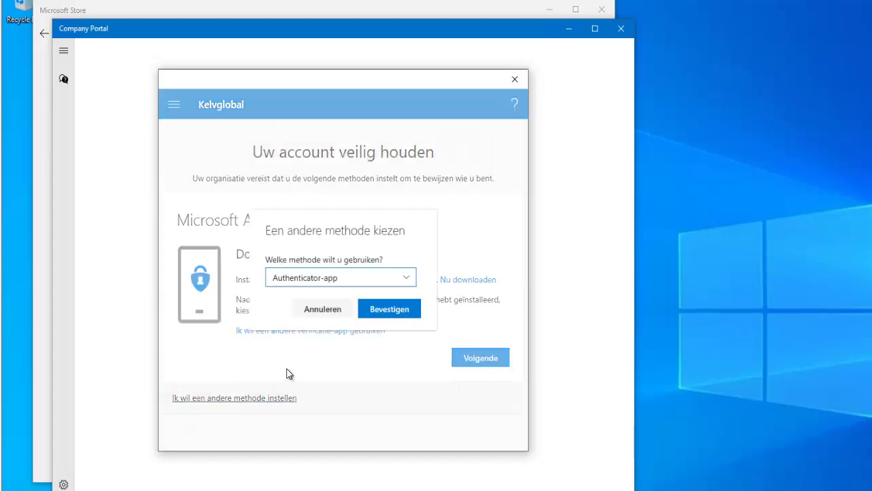
click(373, 283)
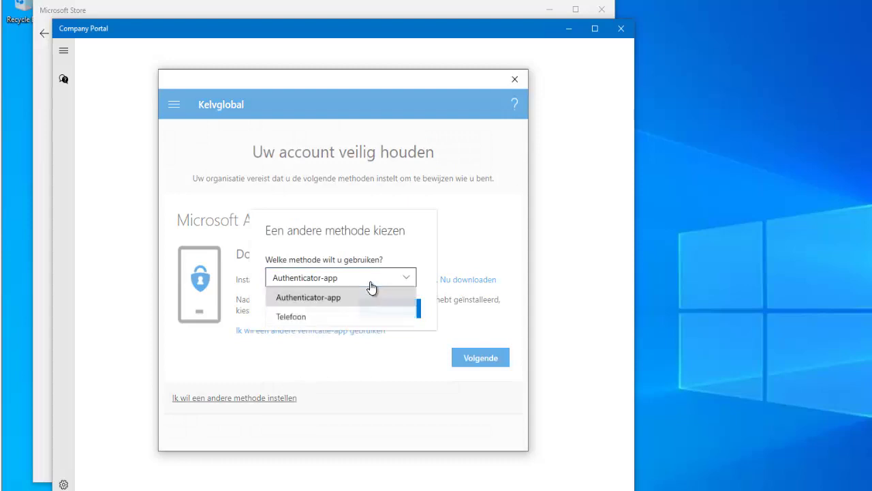
click(301, 317)
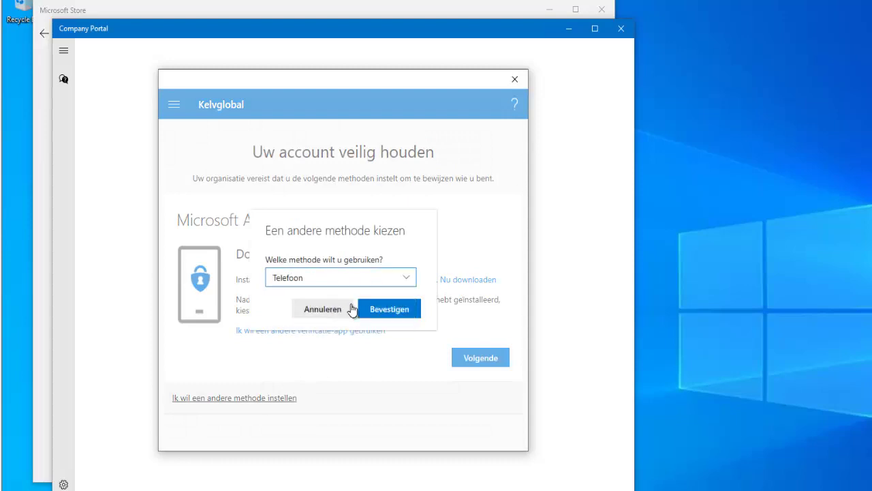
click(376, 308)
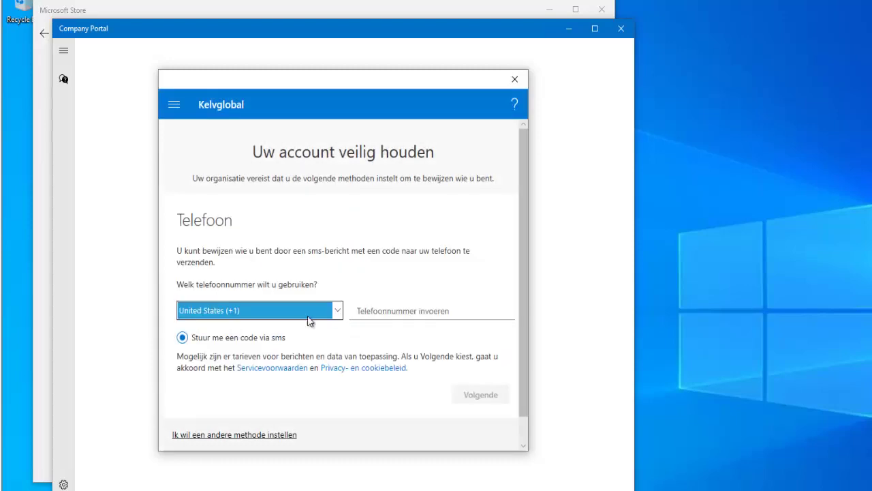
Enter the mobile phone number with country code Belgium (+32) and request the SMS code.
click(336, 314)
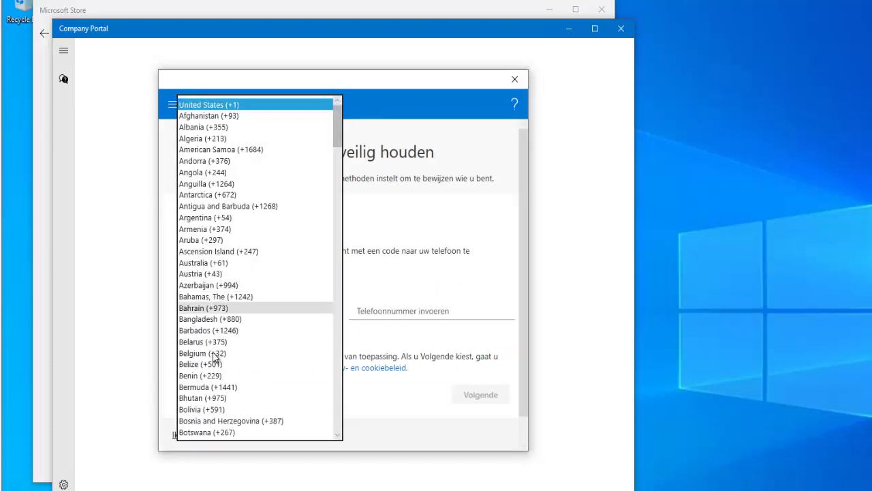
click(267, 351)
click(375, 311)
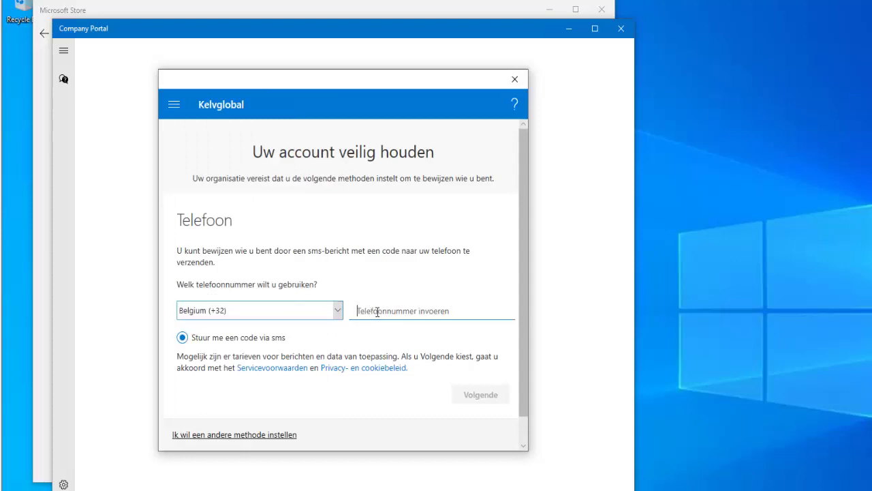
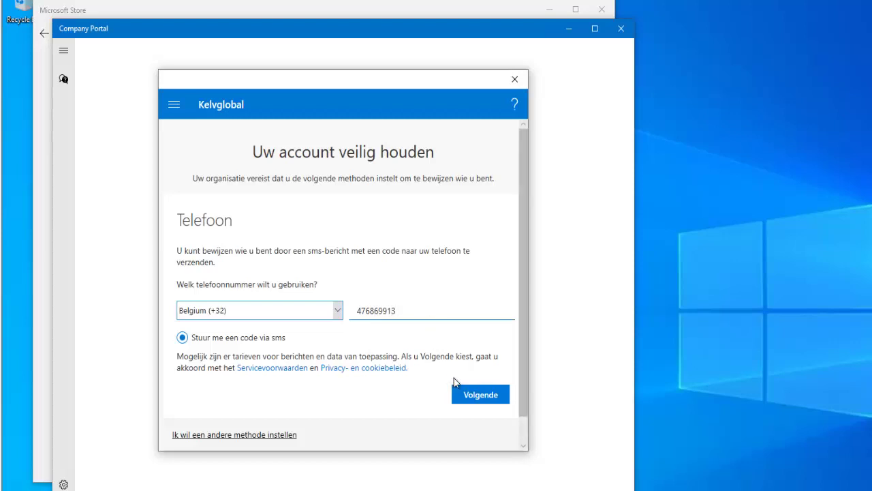
click(470, 397)
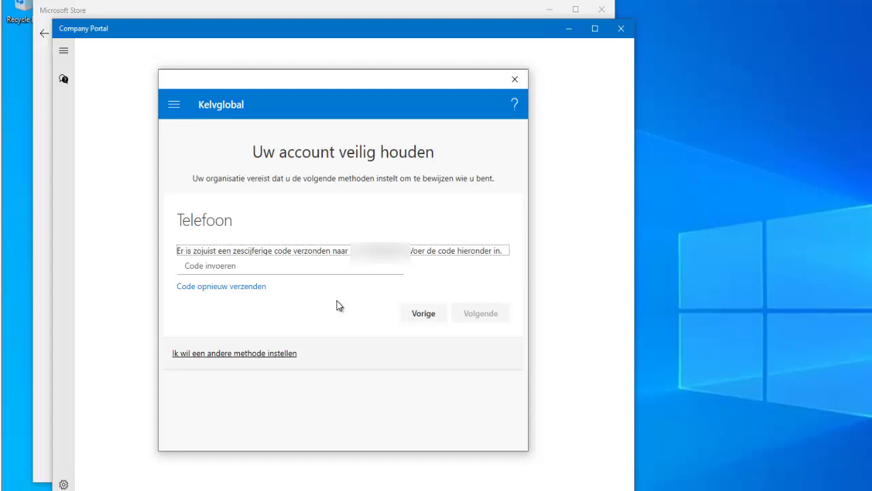
Enter the six-digit SMS verification code and confirm the phone is verified.
click(357, 265)
click(228, 266)
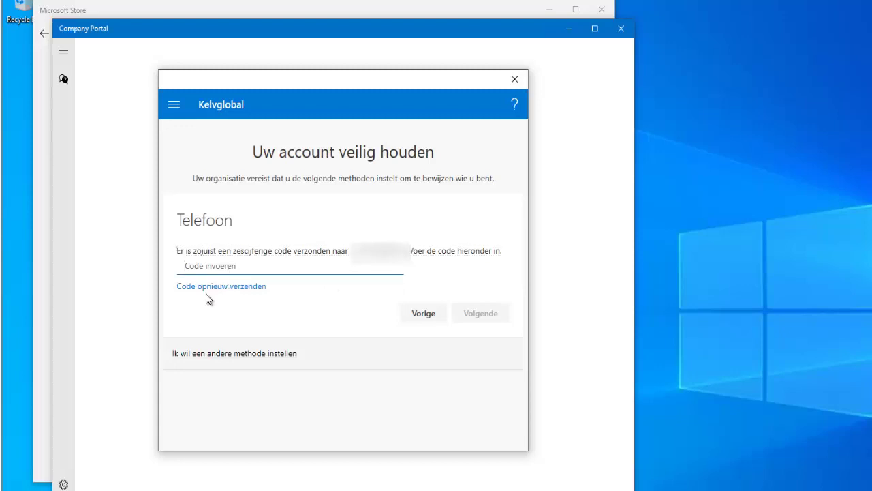
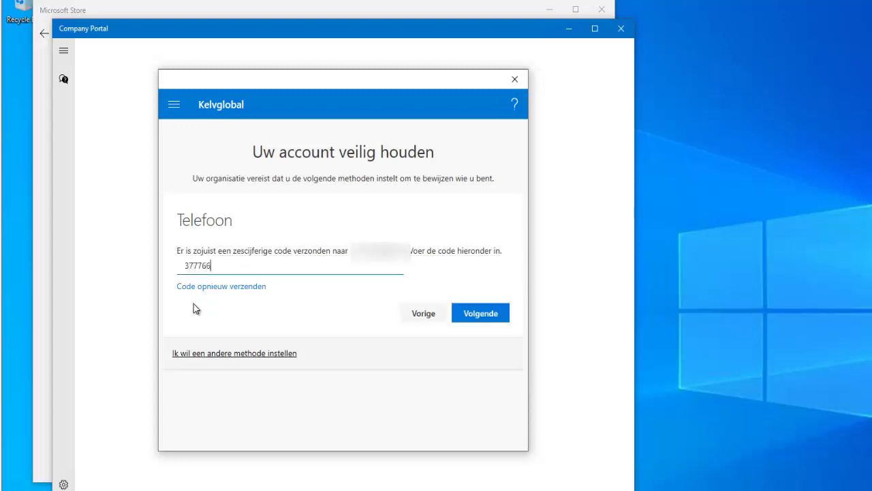
click(488, 320)
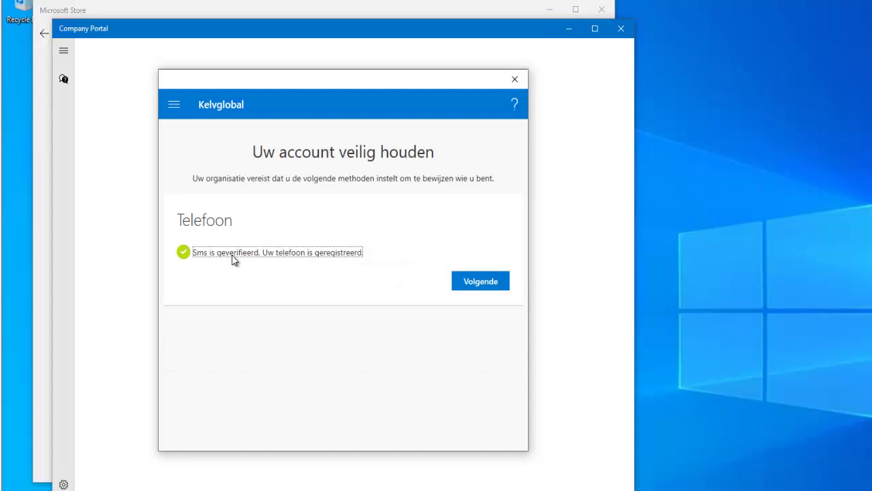
click(472, 283)
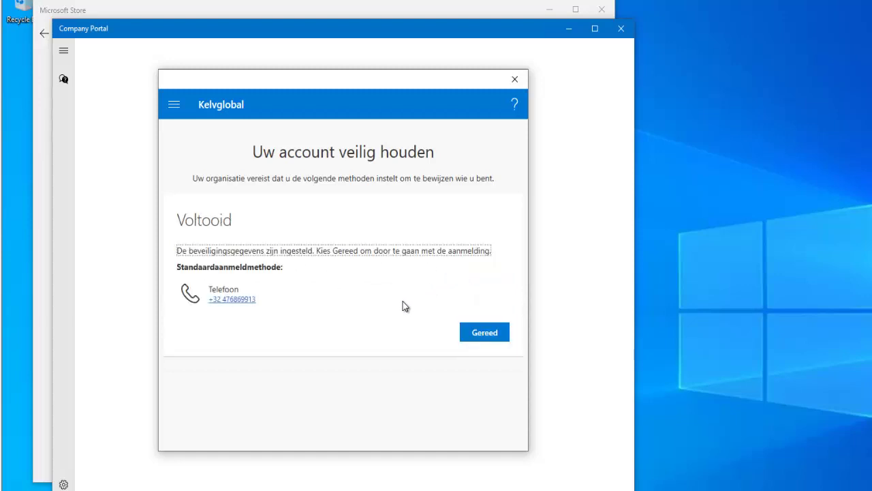
Finish security info setup and create and confirm a new Windows Hello PIN.
click(483, 334)
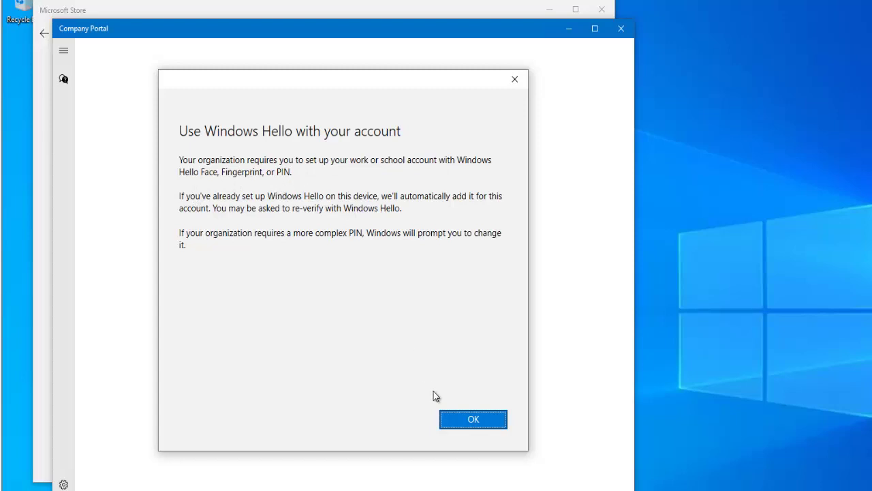
click(458, 421)
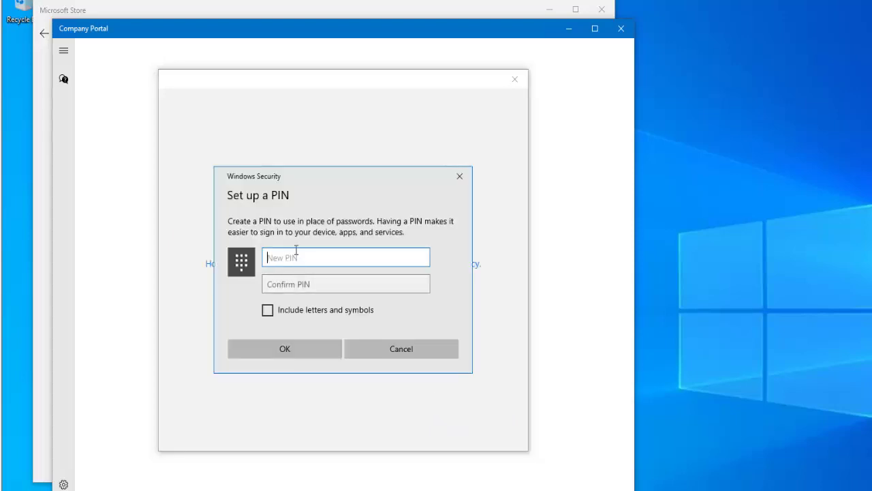
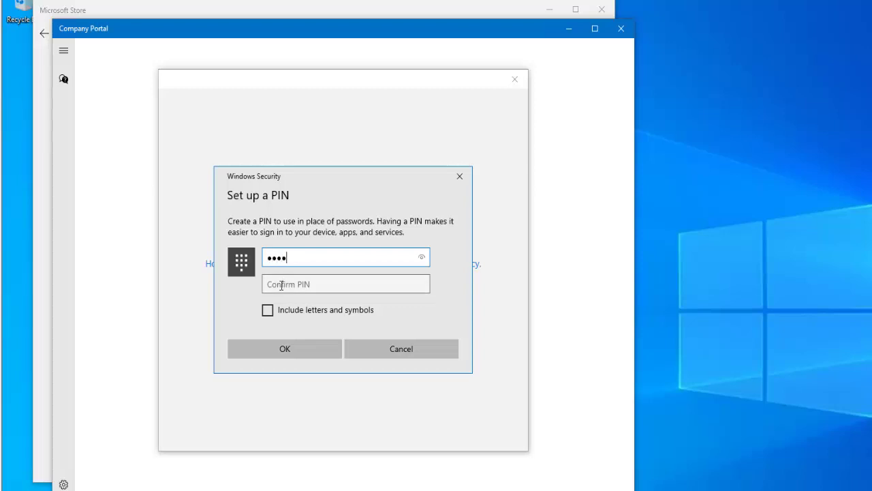
click(303, 285)
text(1)
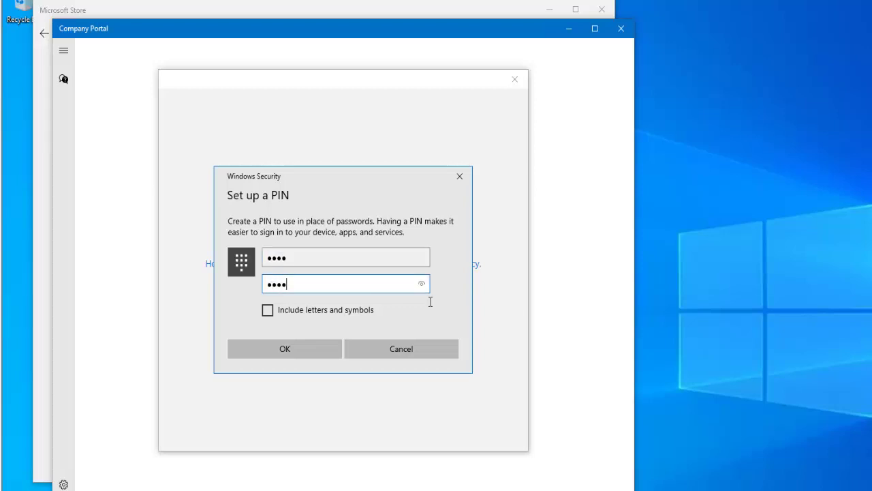
click(302, 349)
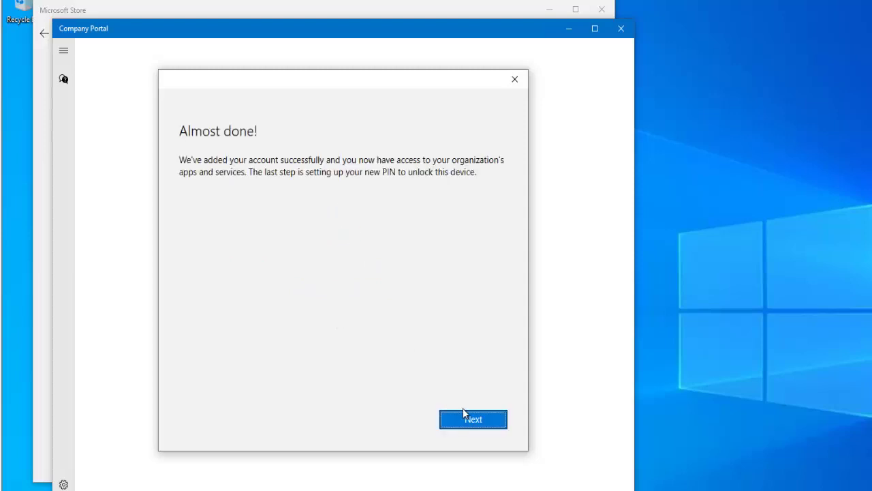
Complete the PIN setup by confirming with the account password.
click(469, 421)
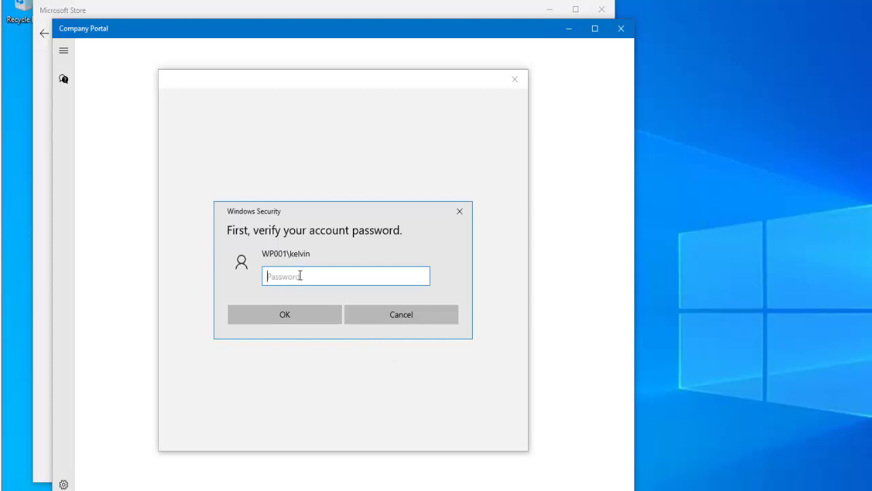
text(•••••••••)
click(284, 317)
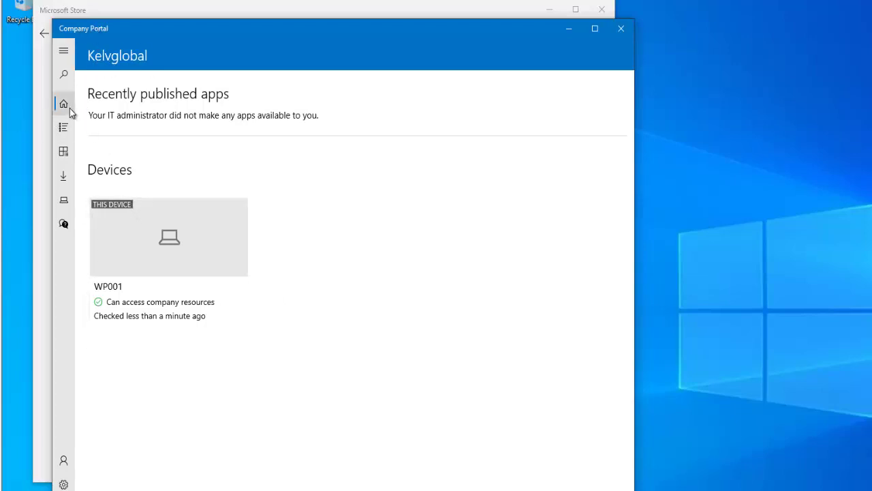
Browse Company Portal's App categories, Downloads, Devices, Help and Account pages.
click(64, 151)
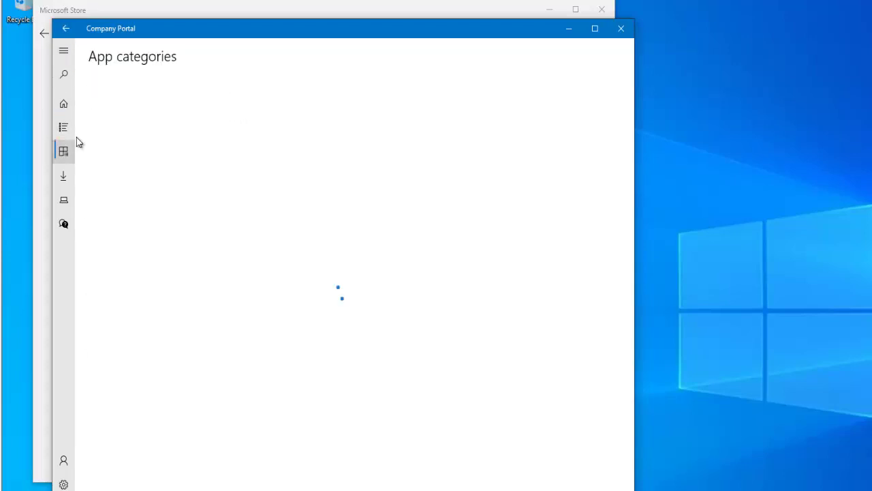
click(65, 178)
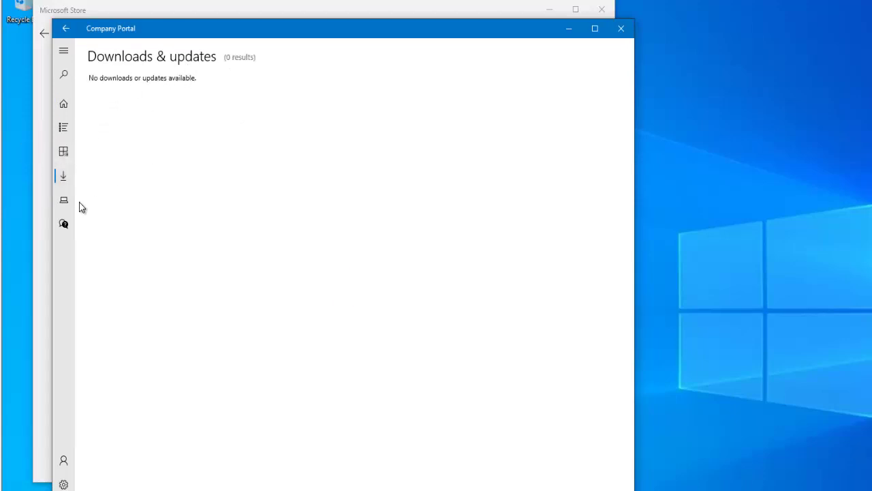
click(64, 203)
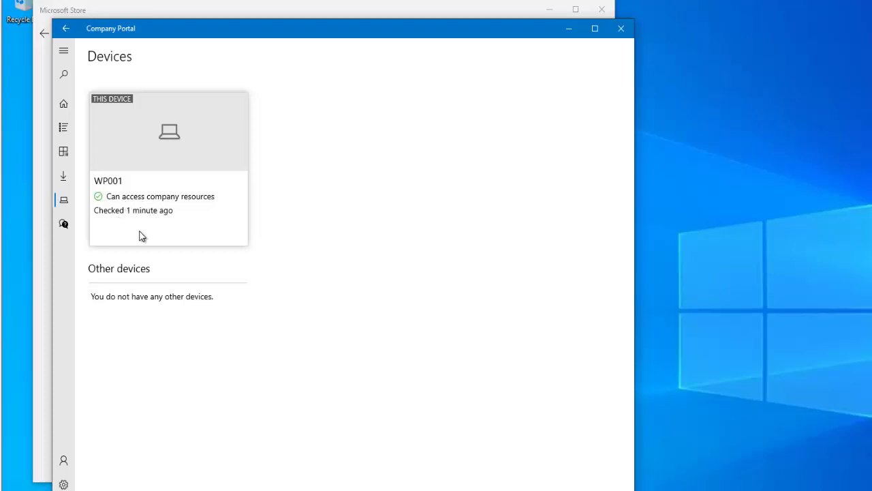
click(64, 225)
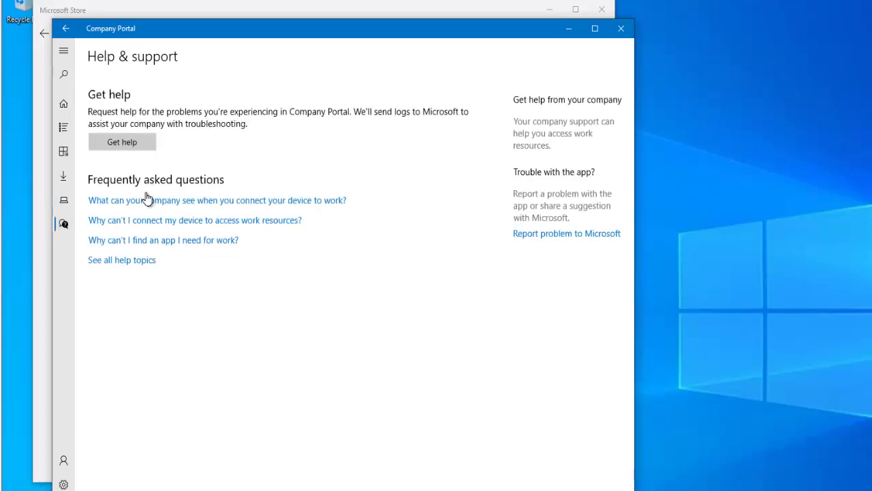
click(60, 463)
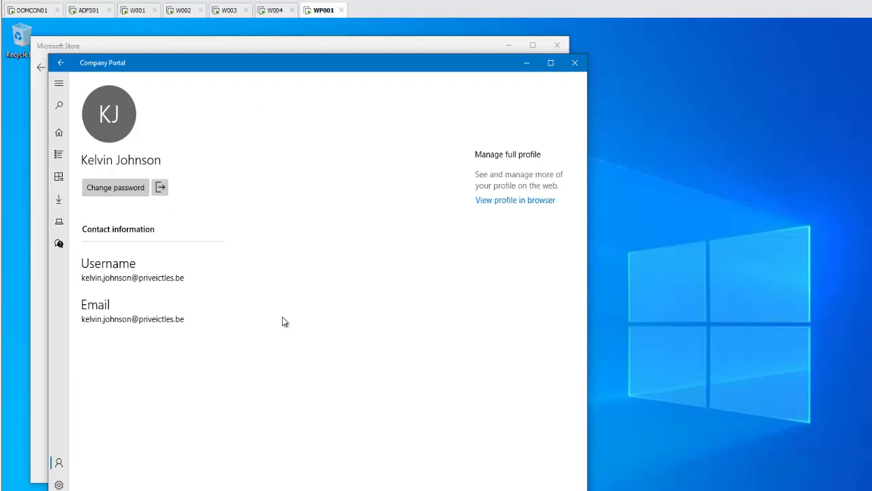
Run 'hostname' in a command prompt to confirm the computer name is WP001.
key(super+r)
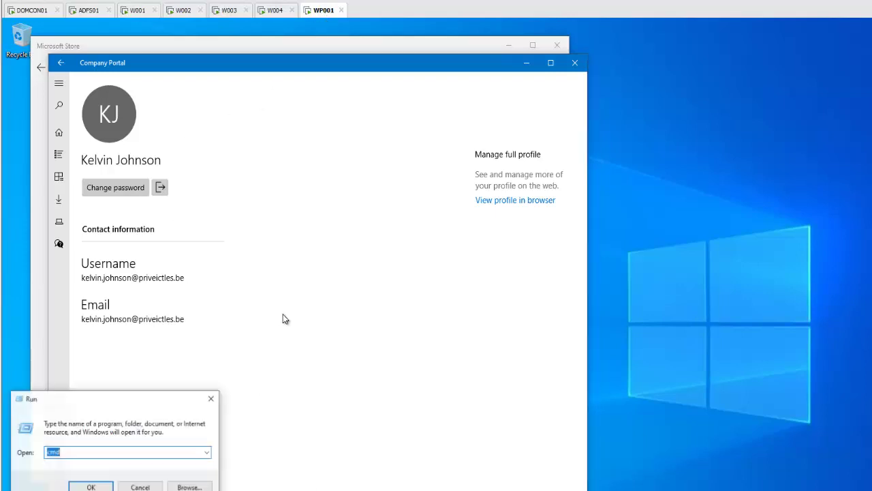
key(Return)
text(hostname)
key(Return)
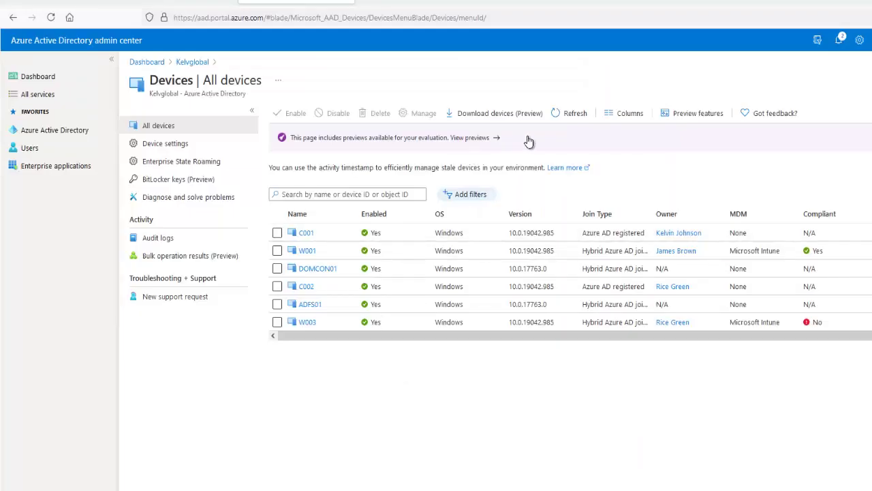
Refresh the All devices list so WP001 appears as Intune-managed and compliant.
click(572, 114)
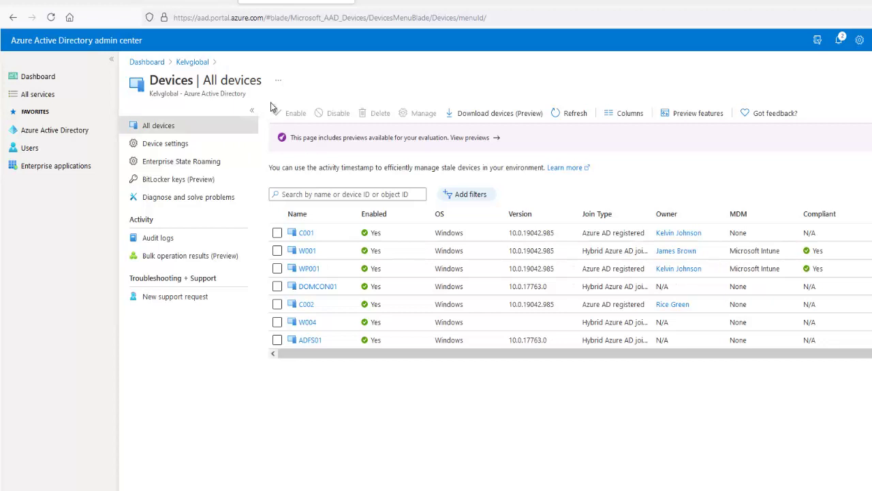
Switch to the Endpoint Manager device list and refresh it to check WP001.
click(386, 3)
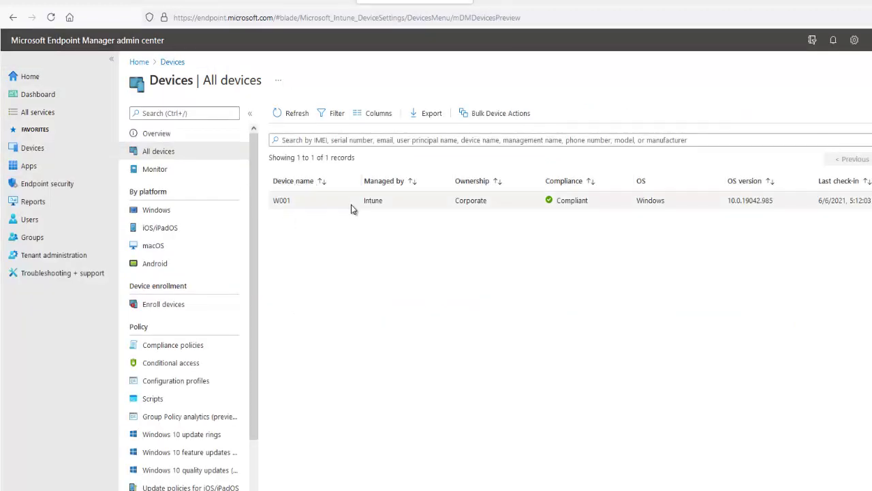
click(298, 114)
click(291, 118)
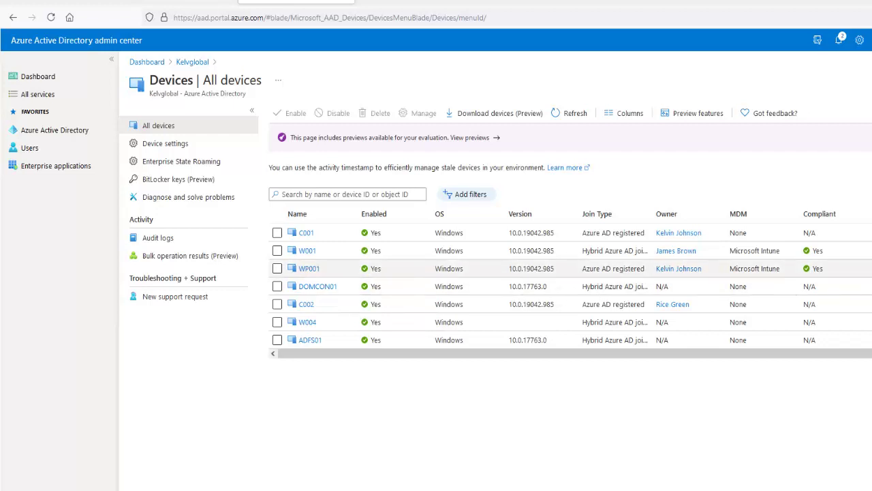
Open WP001's Azure AD device details and highlight the MDM value Microsoft Intune.
click(307, 269)
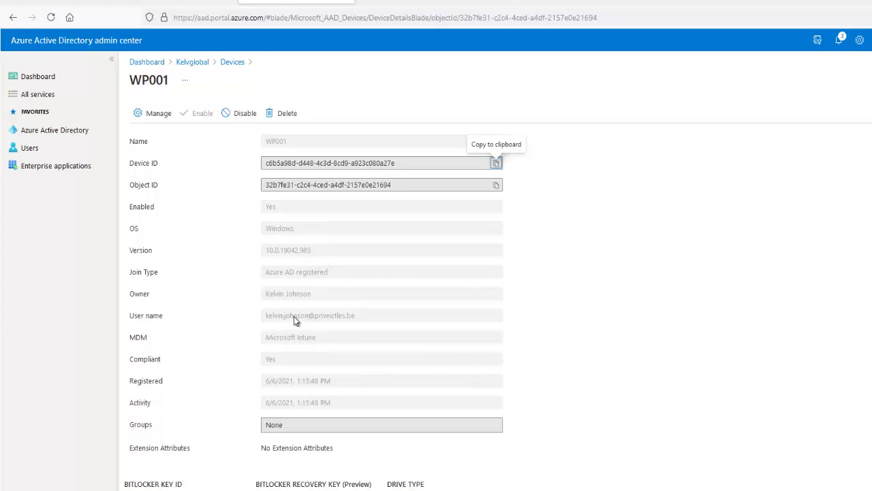
drag(355, 317, 270, 326)
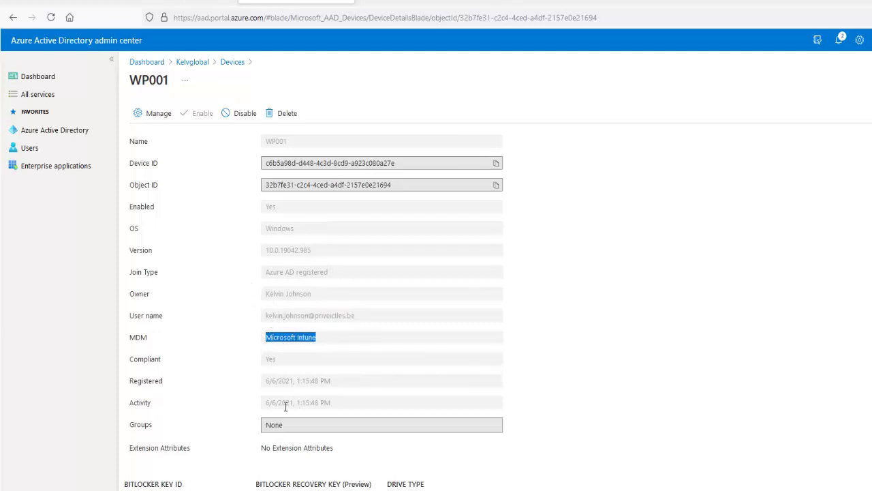
Check the VM's hostname, then go to the Endpoint Manager All devices list.
key(alt+Tab)
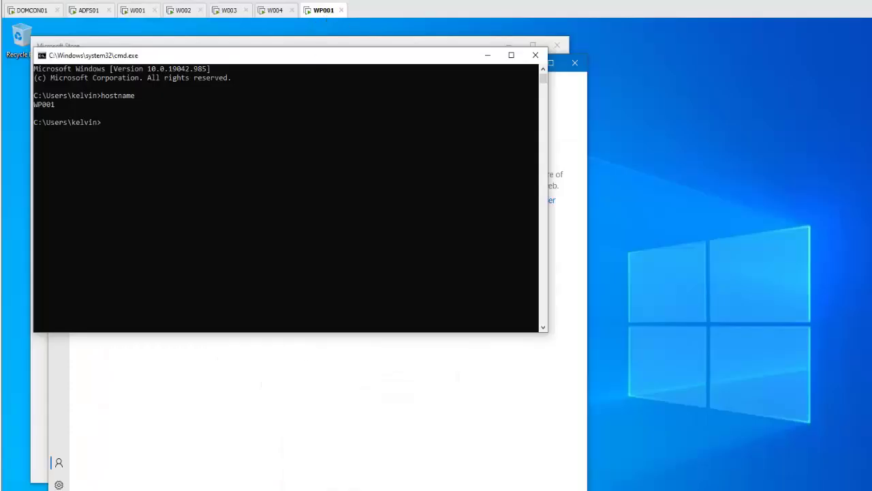
key(alt+Tab)
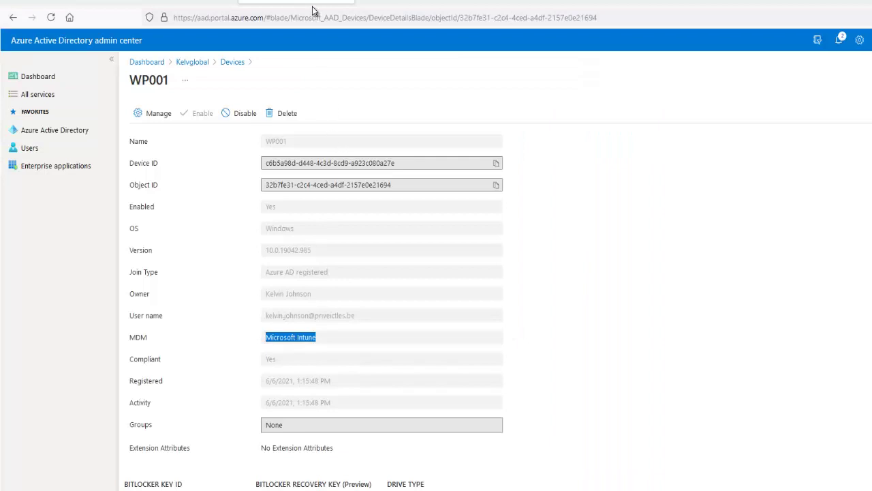
click(419, 3)
Refresh the Endpoint Manager and Azure AD device lists until WP001 appears, Personal and Compliant.
click(301, 122)
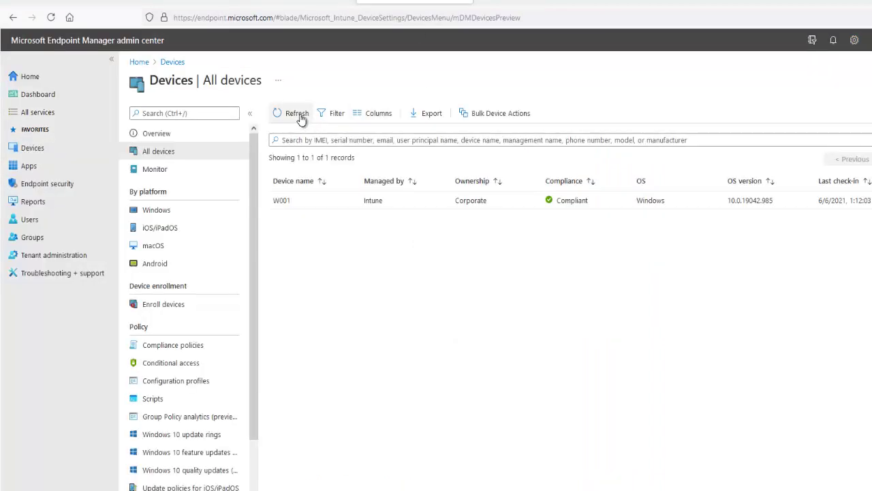
click(296, 116)
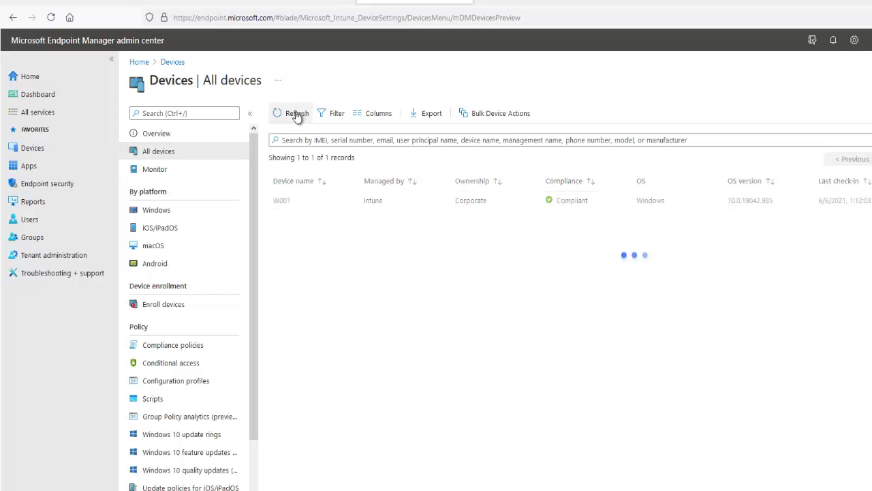
click(296, 116)
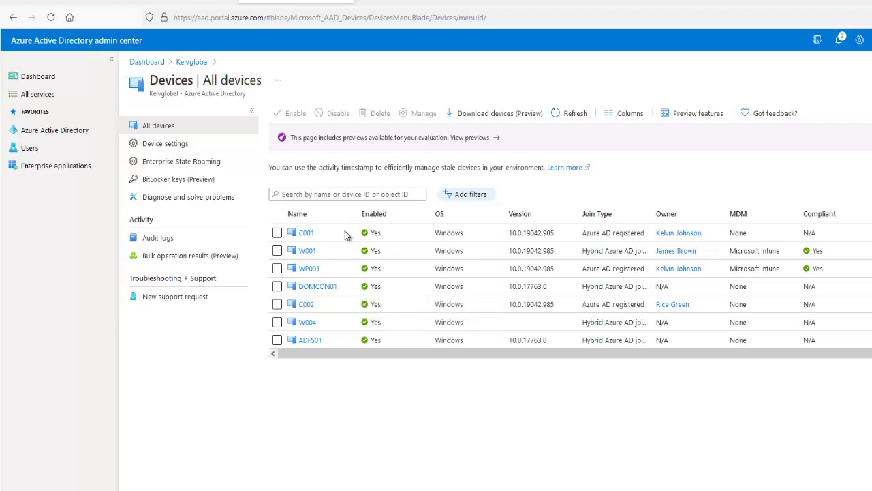
click(574, 114)
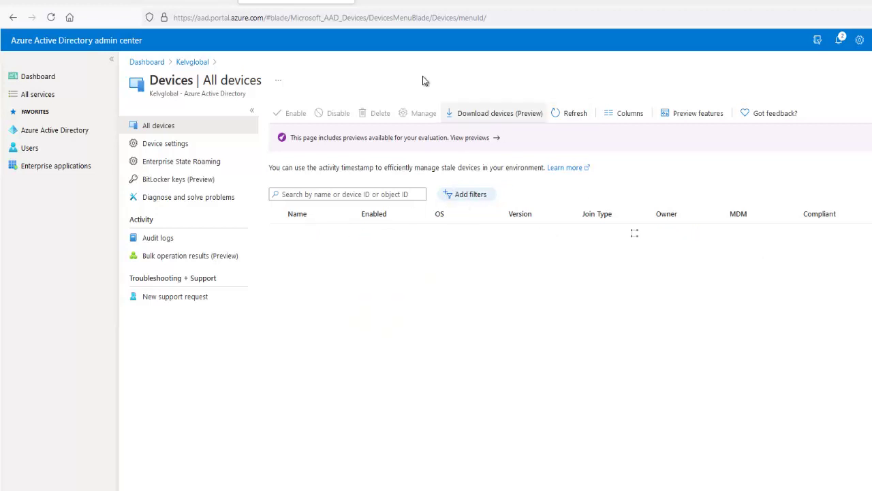
click(411, 2)
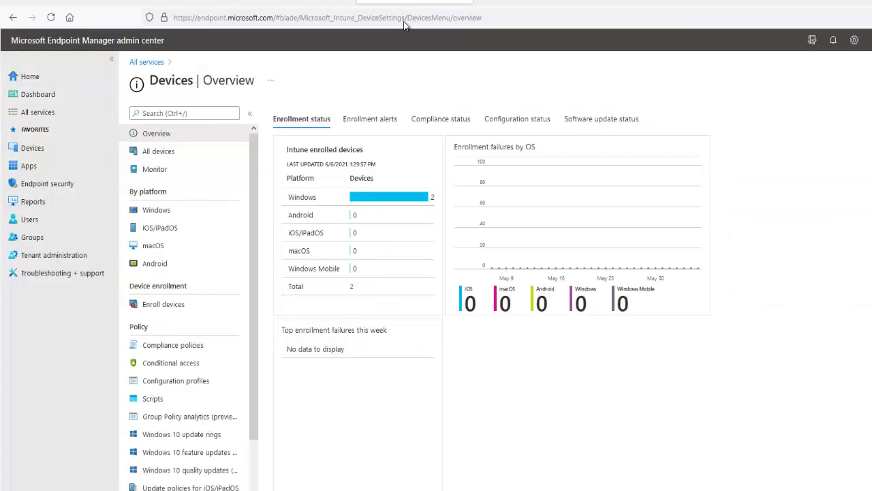
click(45, 154)
click(171, 156)
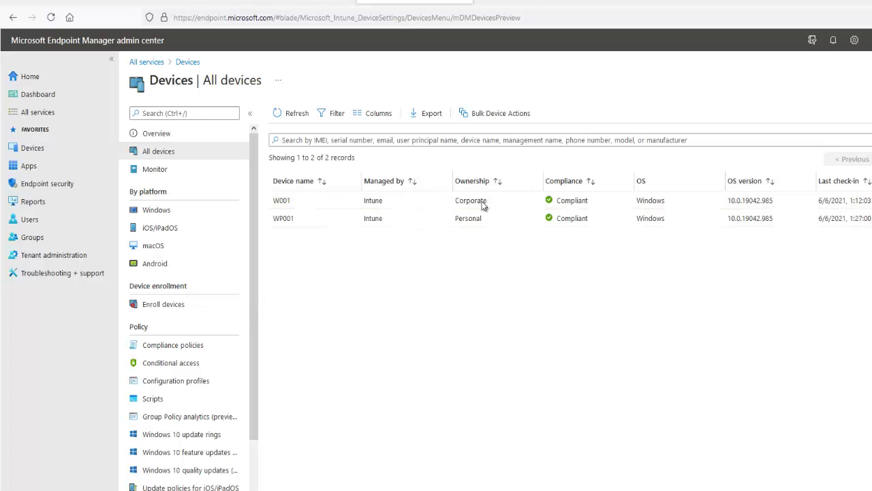
Review WP001's Hardware, Discovered apps, Device compliance and Device configuration pages in Endpoint Manager.
click(502, 221)
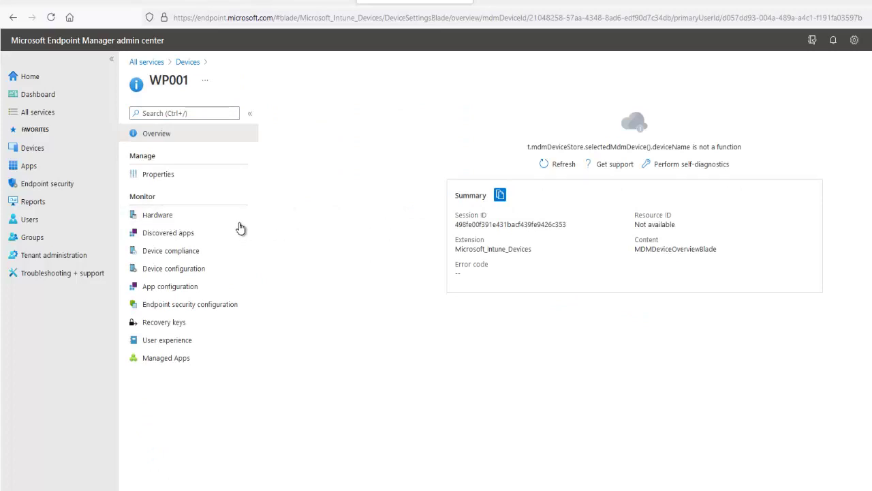
click(178, 216)
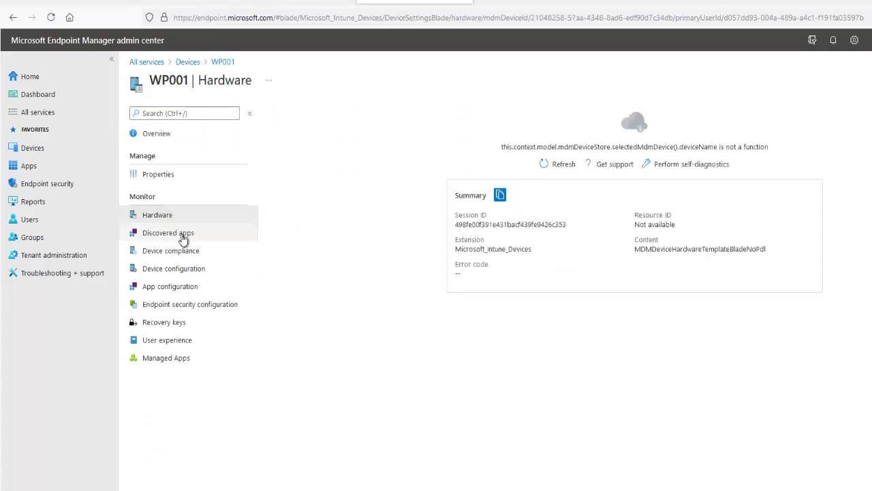
click(188, 233)
click(180, 252)
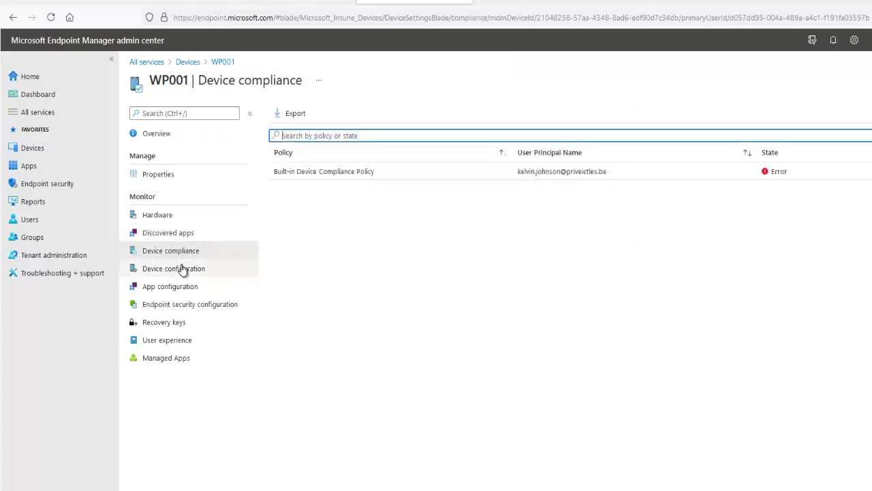
click(181, 268)
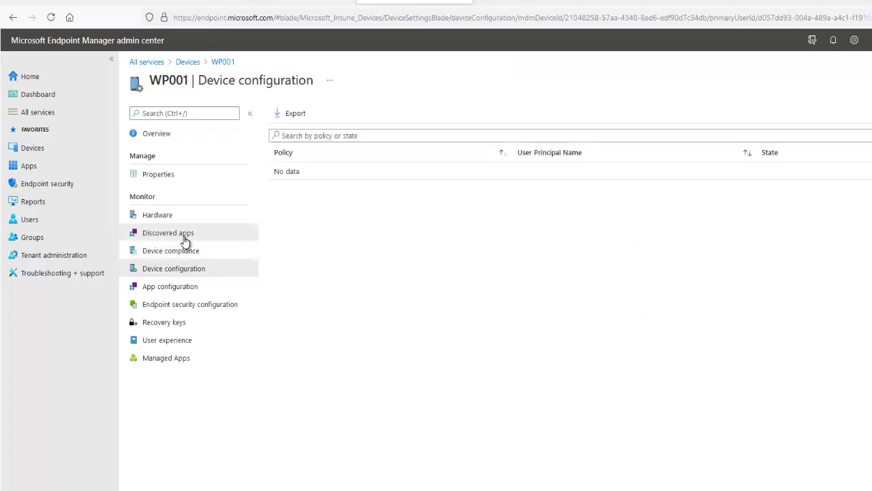
Recheck WP001's compliance Error, configuration and app configuration pages, then return to Azure AD.
click(183, 235)
click(186, 252)
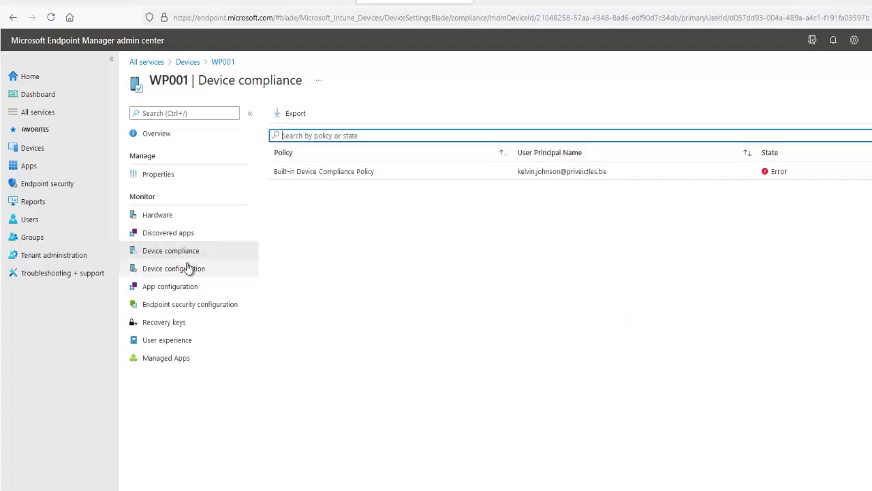
click(190, 273)
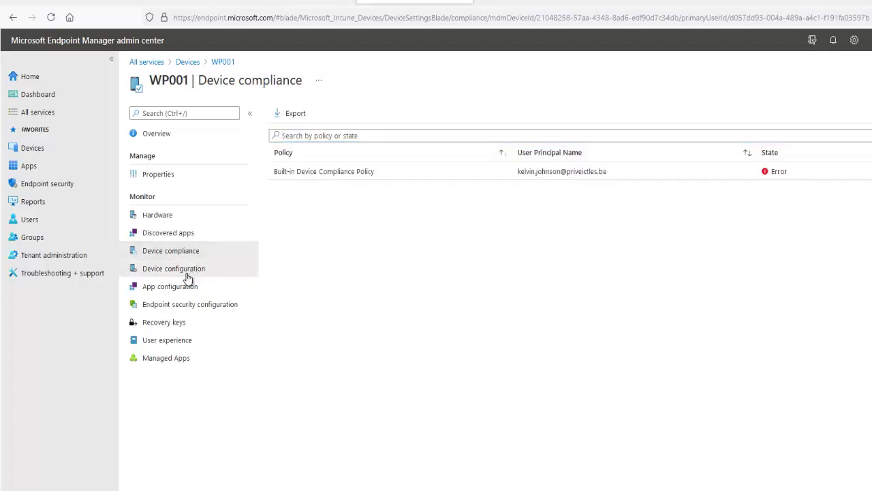
click(191, 285)
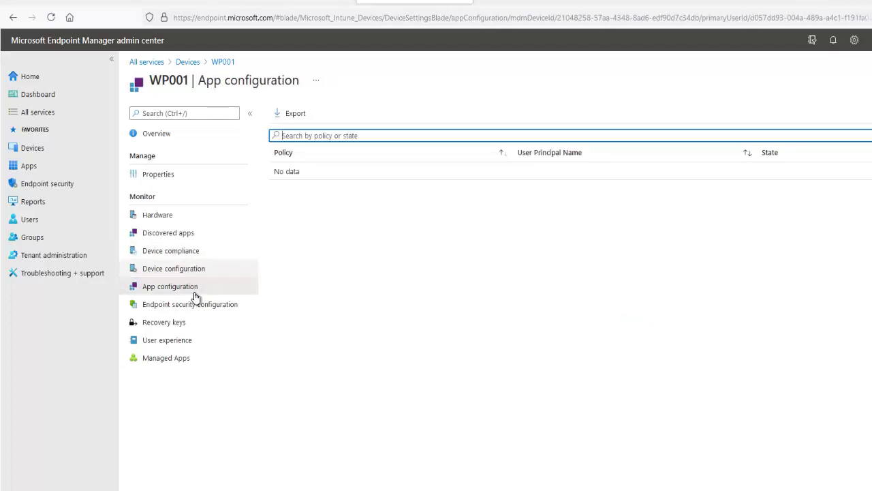
click(157, 135)
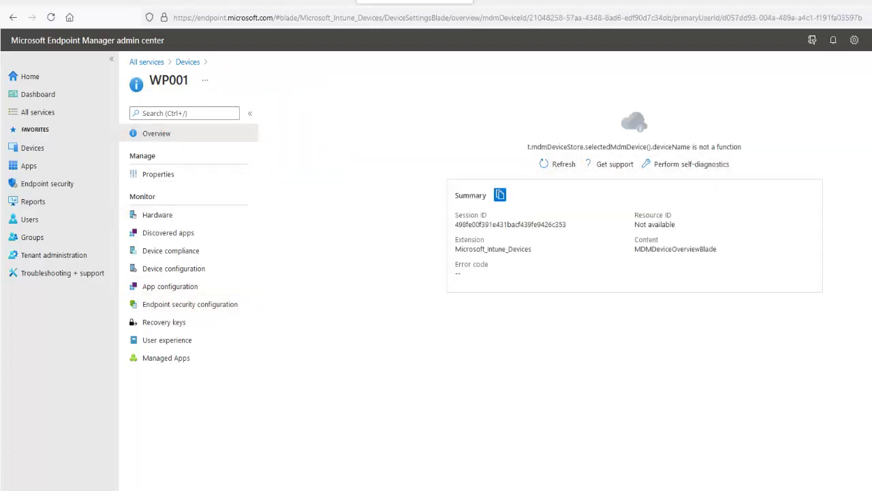
click(187, 62)
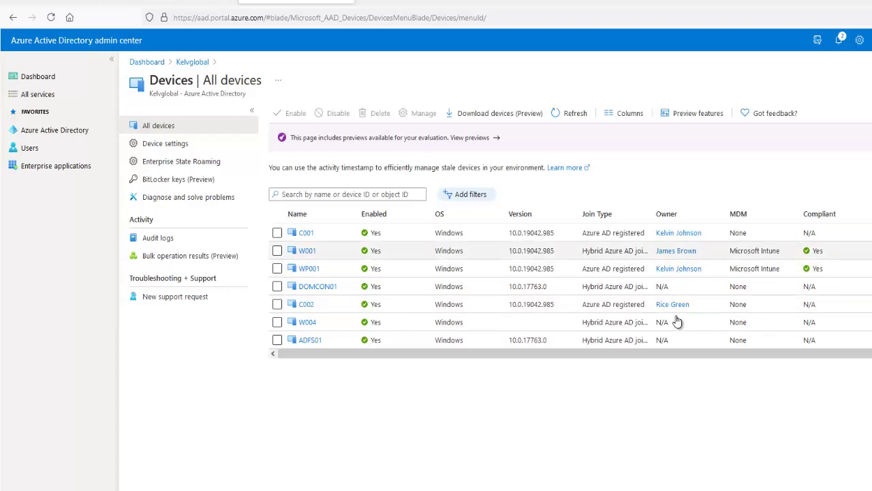
Open WP001's Azure AD device details and highlight its User name and Owner values.
click(309, 269)
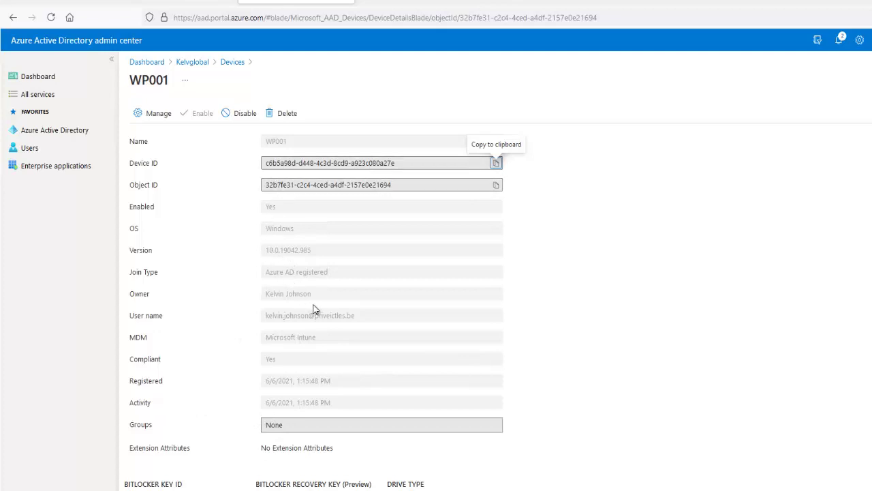
drag(355, 317, 260, 317)
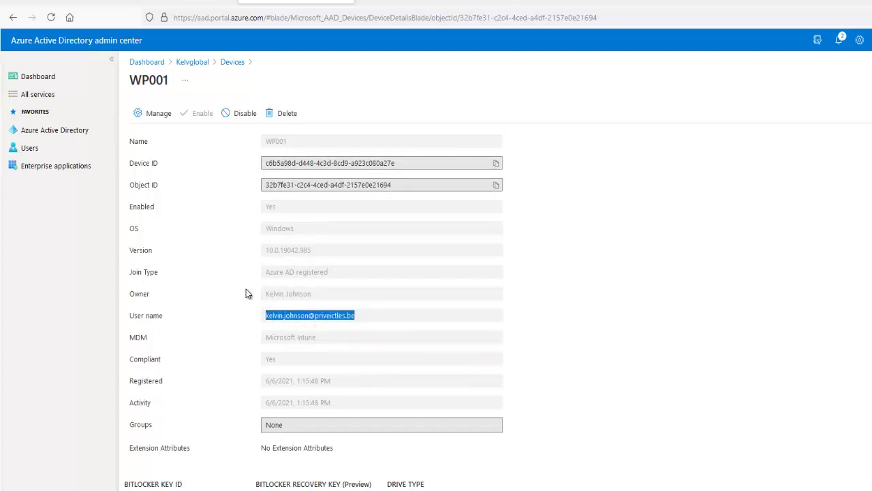
drag(312, 294, 245, 302)
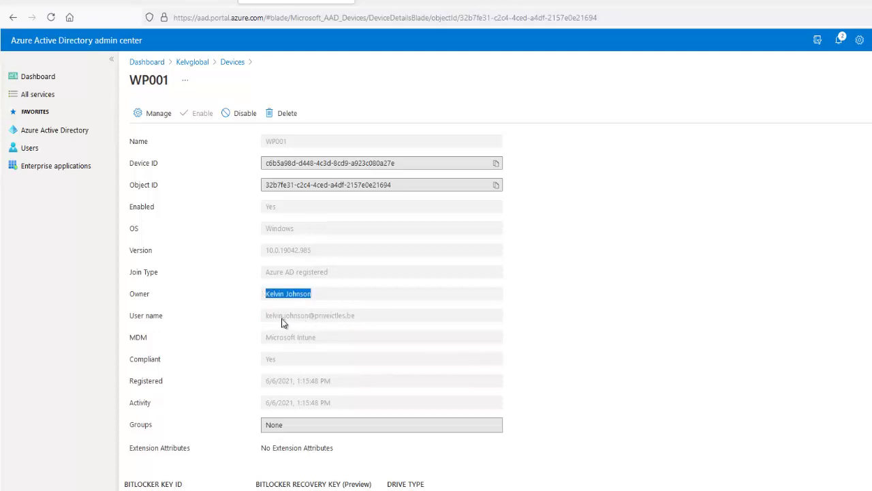